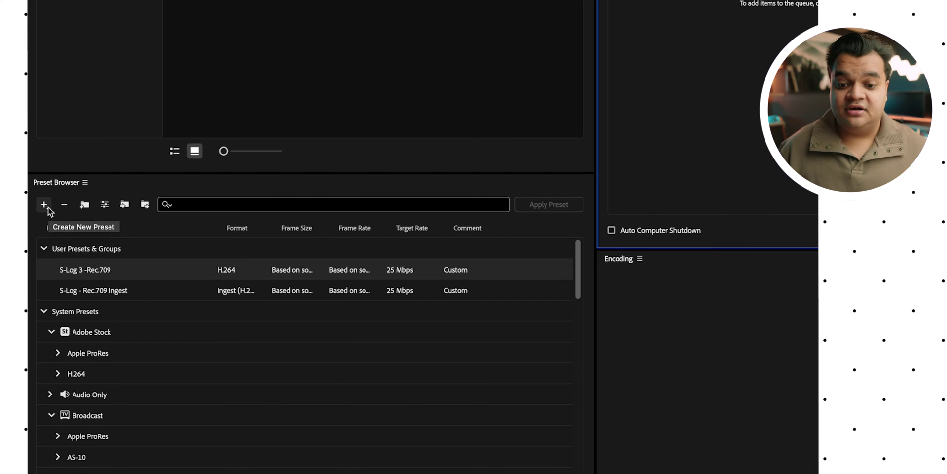
# Create the H.264 encoding preset 'S-Log 3 -Rec.709' based on Match Source - High bitrate
pyautogui.click(44, 204)
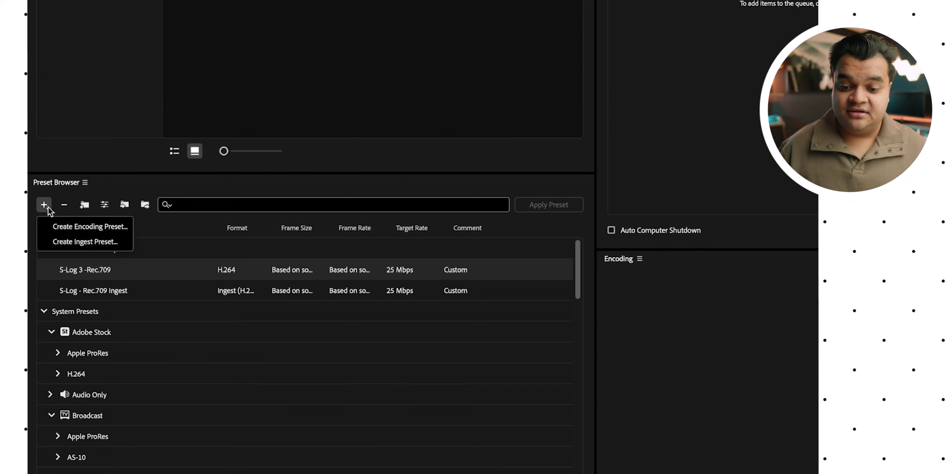
pyautogui.click(91, 226)
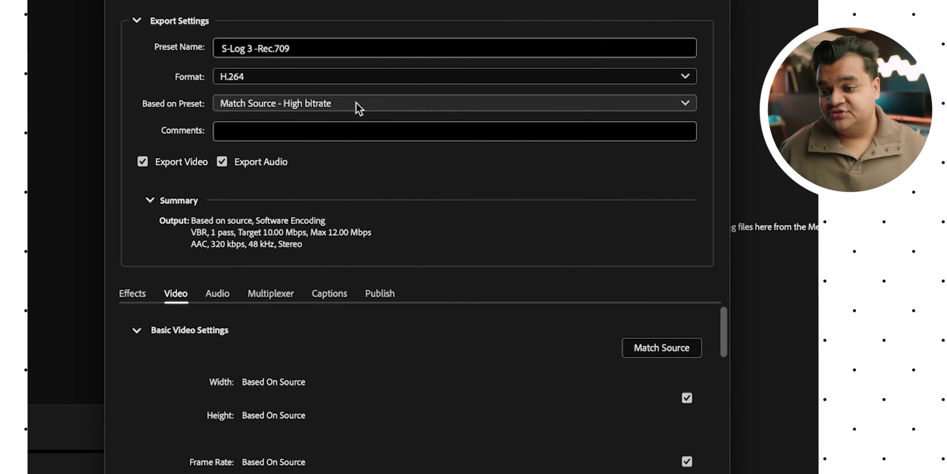
pyautogui.moveTo(356, 103)
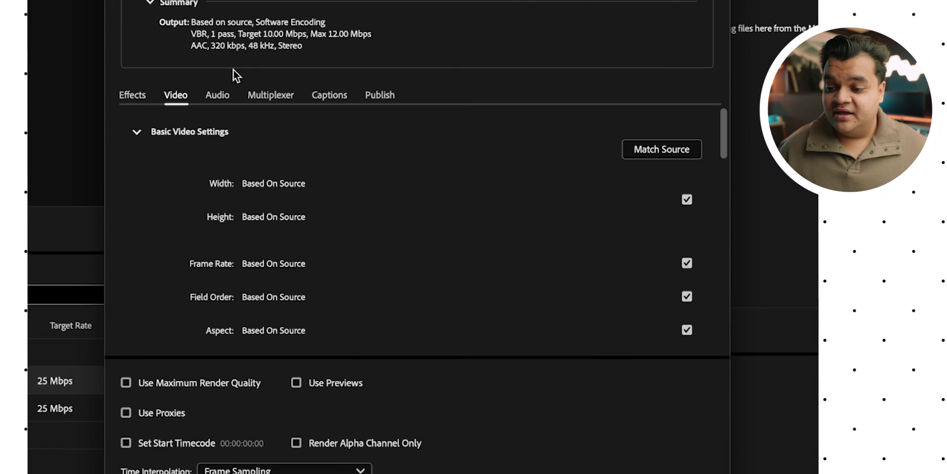
# Set the preset's video frame width and height to match the source
pyautogui.click(663, 152)
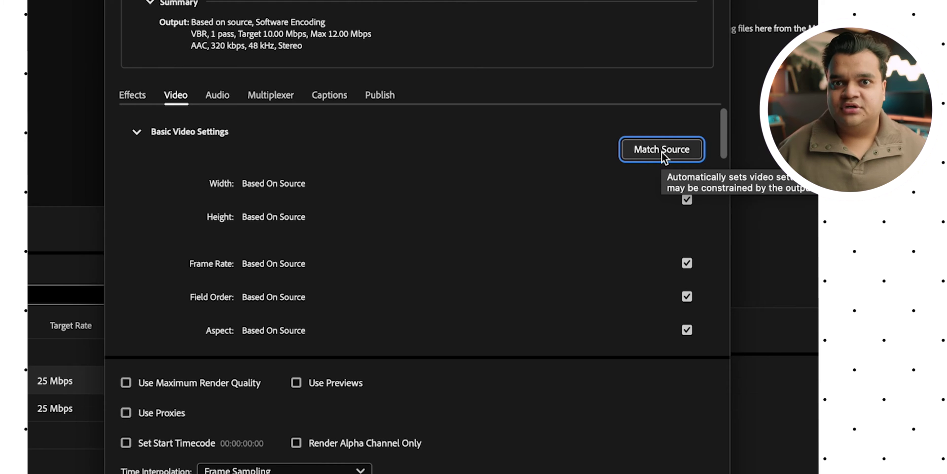
pyautogui.click(687, 199)
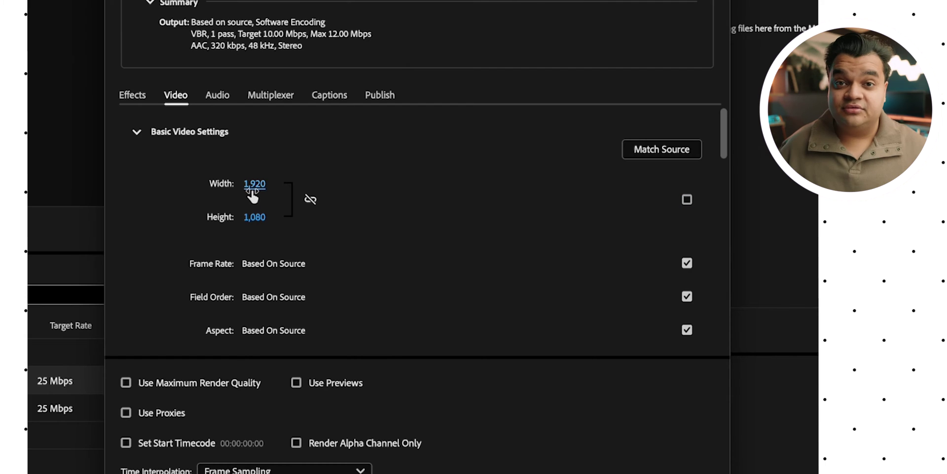
pyautogui.click(682, 152)
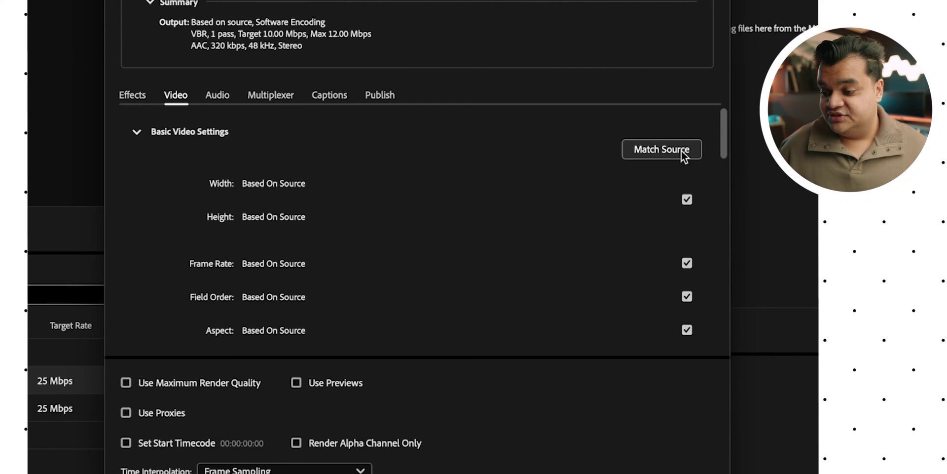
pyautogui.scroll(-3, 536, 194)
pyautogui.scroll(-2, 498, 232)
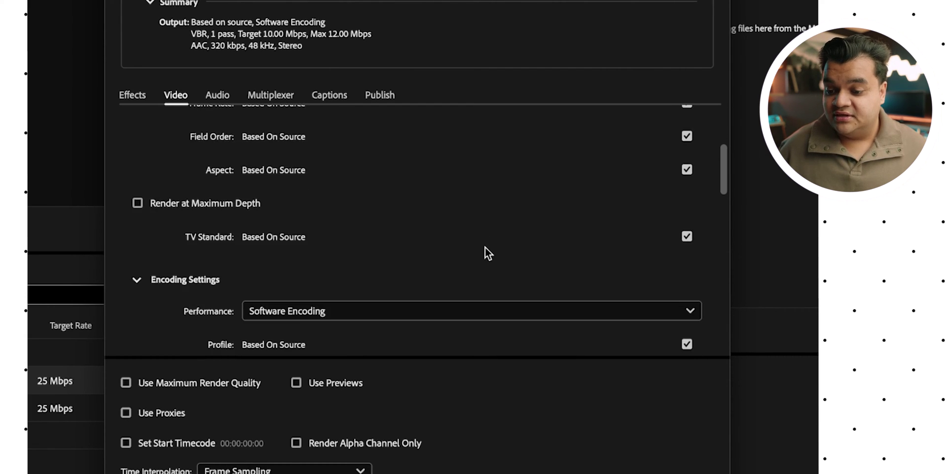
# Enable Render at Maximum Depth and Use Maximum Render Quality
pyautogui.click(139, 203)
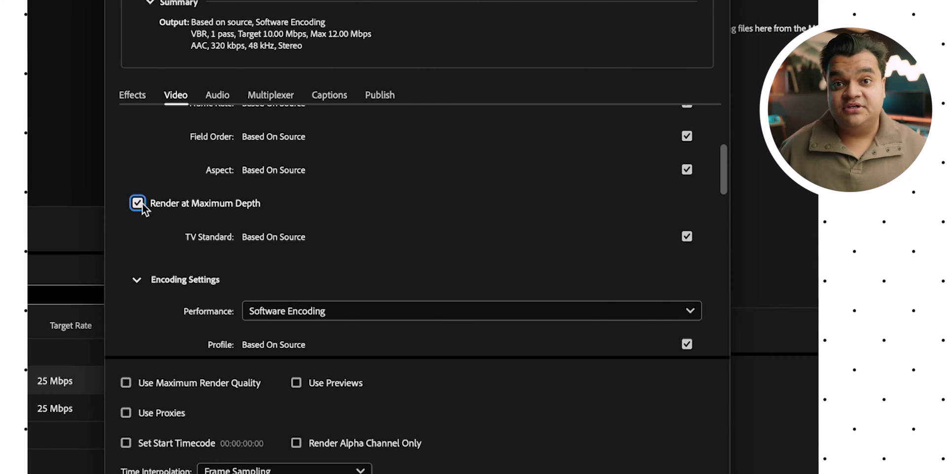
pyautogui.click(126, 385)
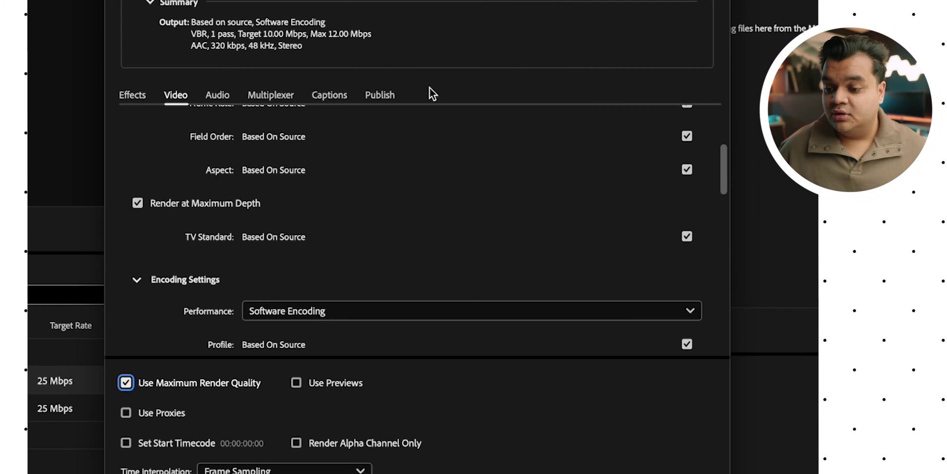
pyautogui.scroll(3, 385, 187)
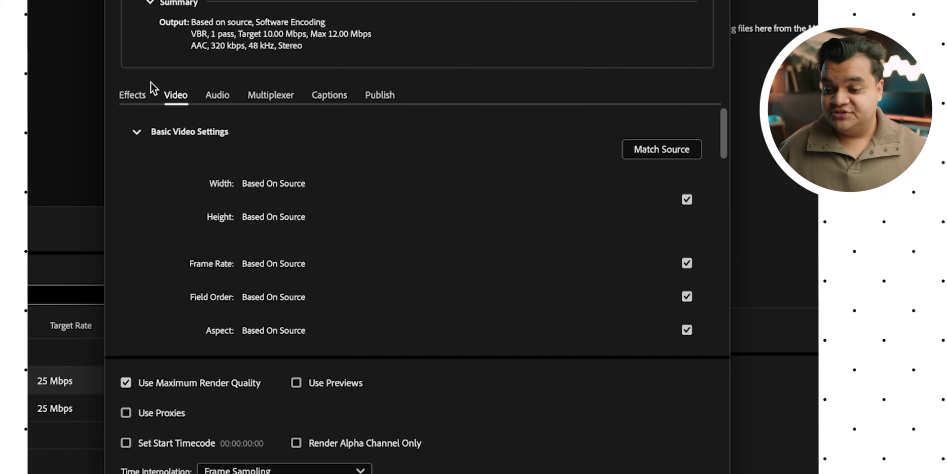
# Turn on the Lumetri Look / LUT effect and apply Neutral.cube from the LUT folder
pyautogui.click(129, 94)
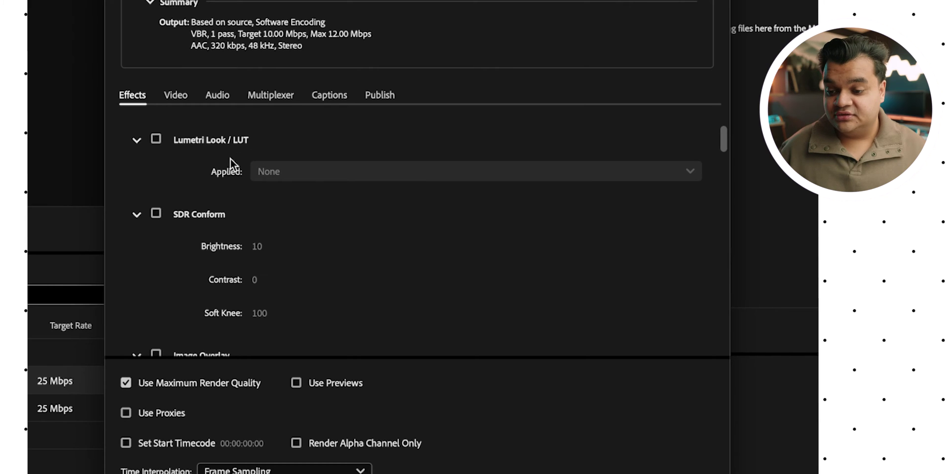
pyautogui.click(155, 139)
pyautogui.click(337, 207)
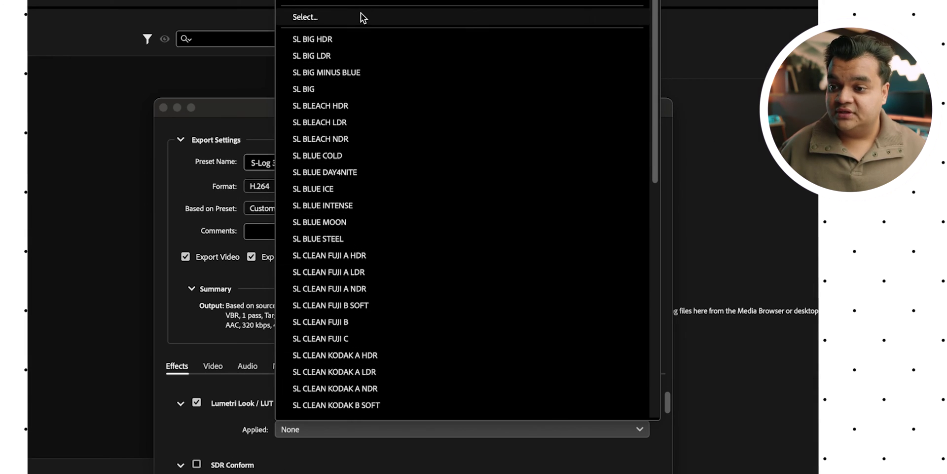
pyautogui.click(306, 17)
pyautogui.click(469, 128)
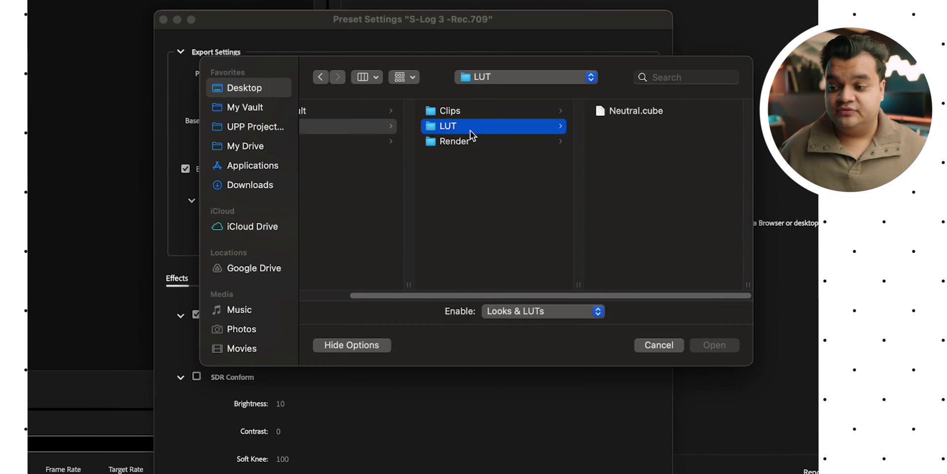
pyautogui.press('Right')
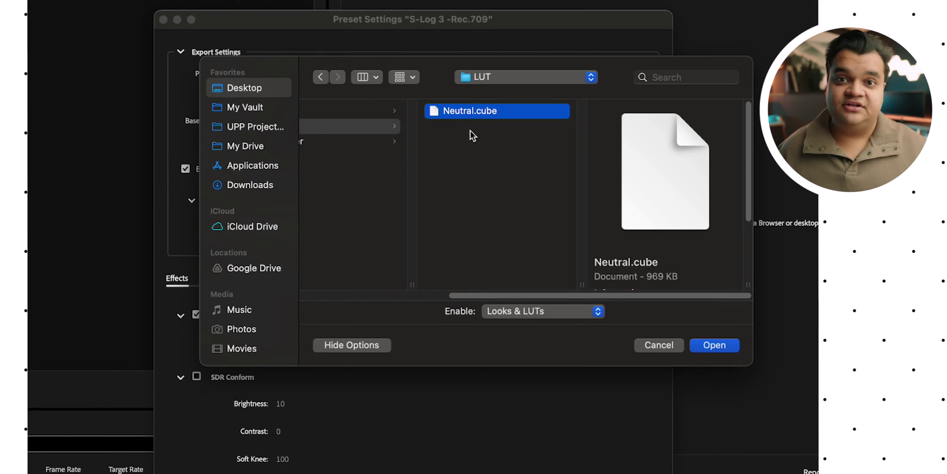
pyautogui.press('Return')
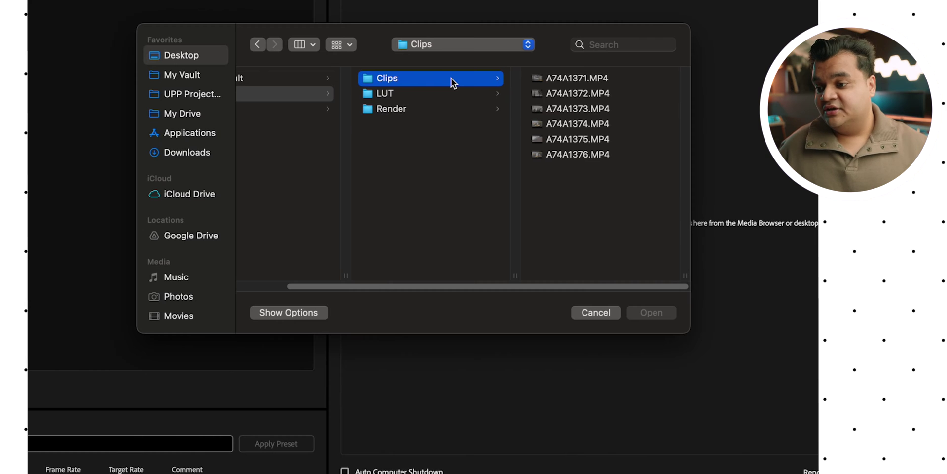
# Preview clips A74A1371.MP4 and A74A1372.MP4 in the Open dialog
pyautogui.press('Right')
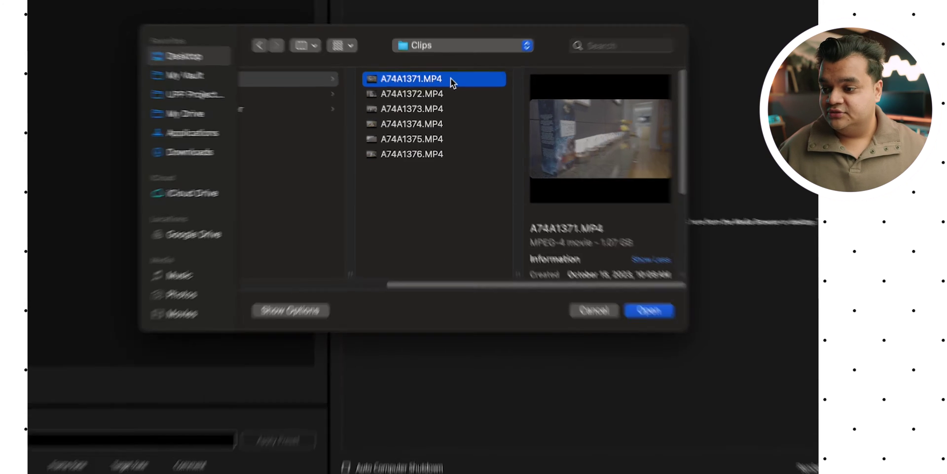
pyautogui.press('space')
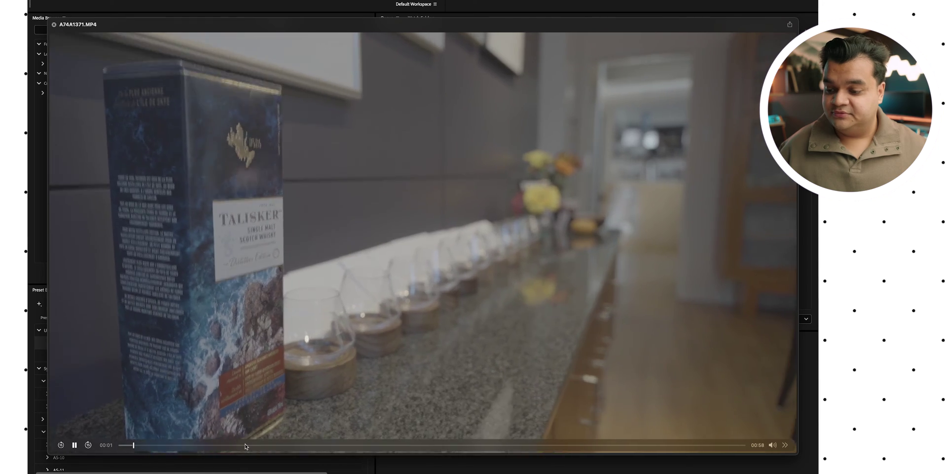
pyautogui.press('Down')
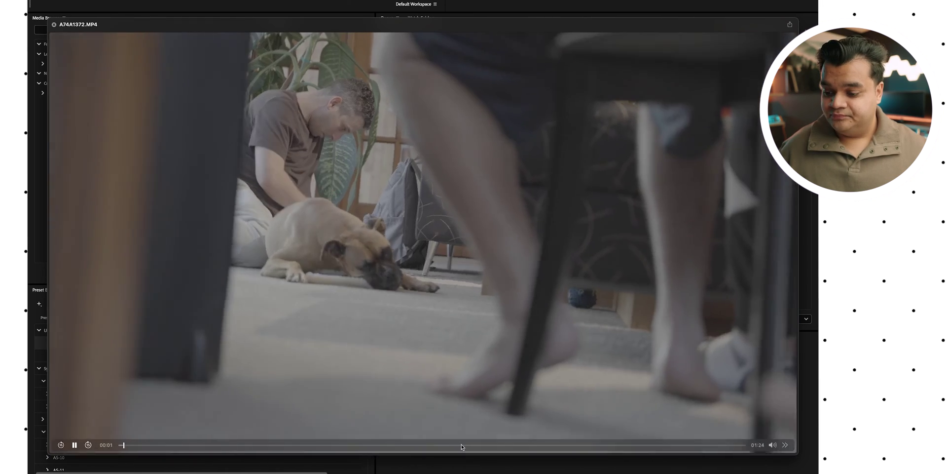
pyautogui.click(477, 444)
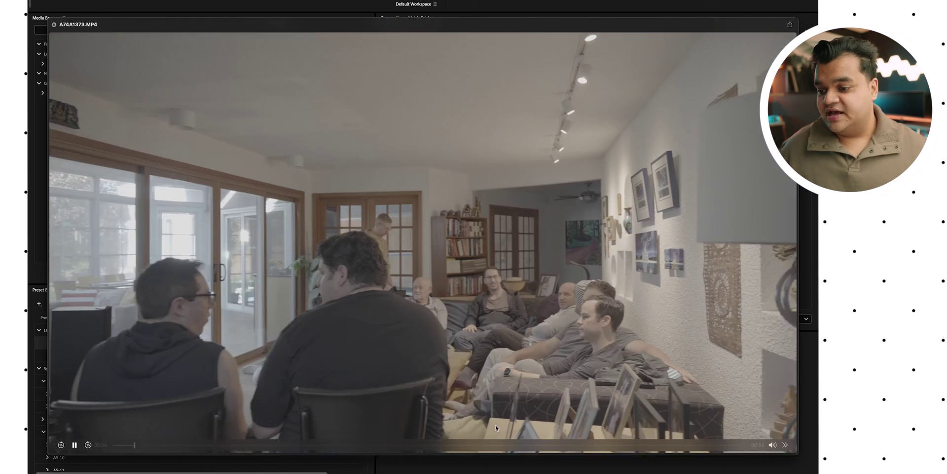
pyautogui.press('space')
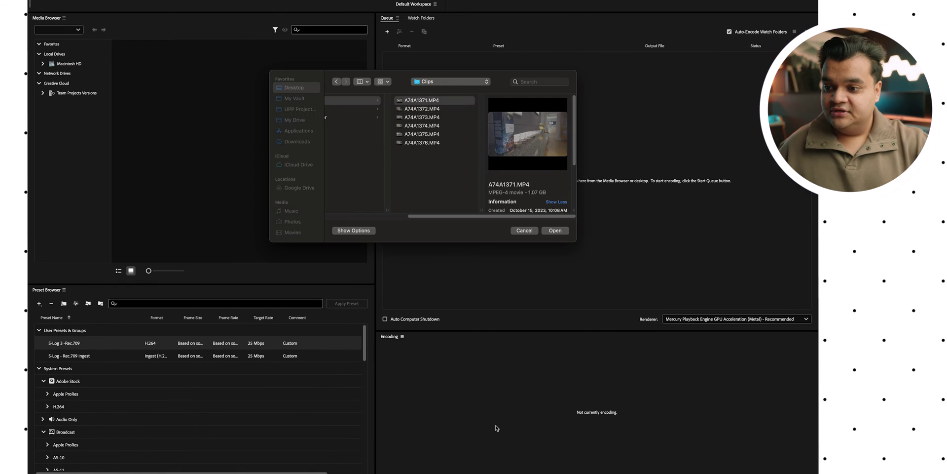
# Select all six clips A74A1371–A74A1376.MP4 and add them to the queue
pyautogui.hotkey('shift', 'Up')
pyautogui.hotkey('shift', 'Down')
pyautogui.hotkey('shift', 'Down')
pyautogui.hotkey('shift', 'Down')
pyautogui.hotkey('shift', 'Down')
pyautogui.press('Return')
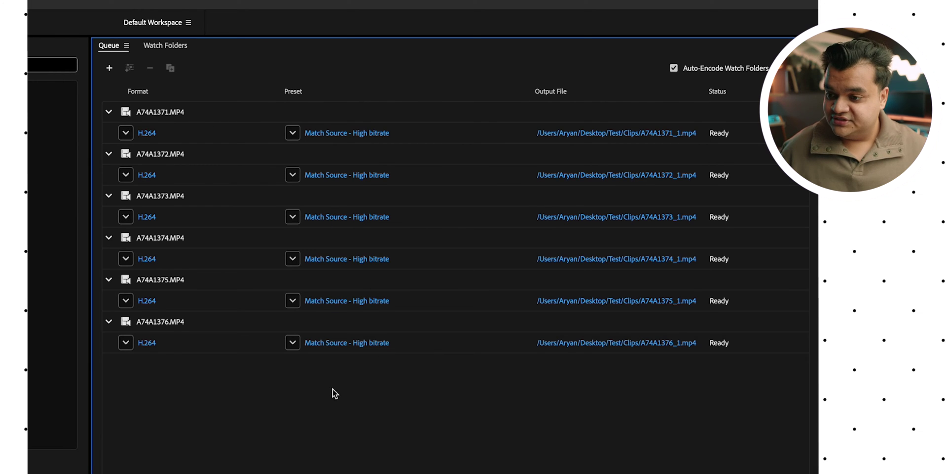
# Apply the S-Log 3 -Rec.709 user preset to all six queued clips
pyautogui.moveTo(331, 347)
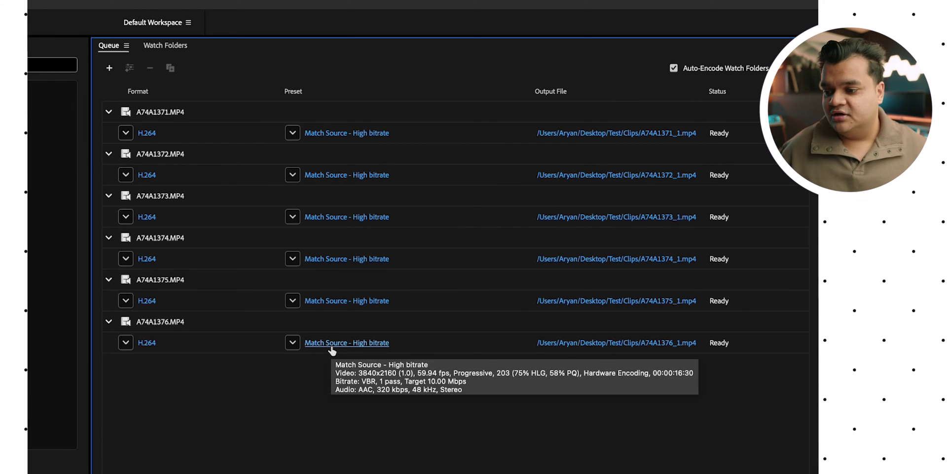
pyautogui.press('super+a')
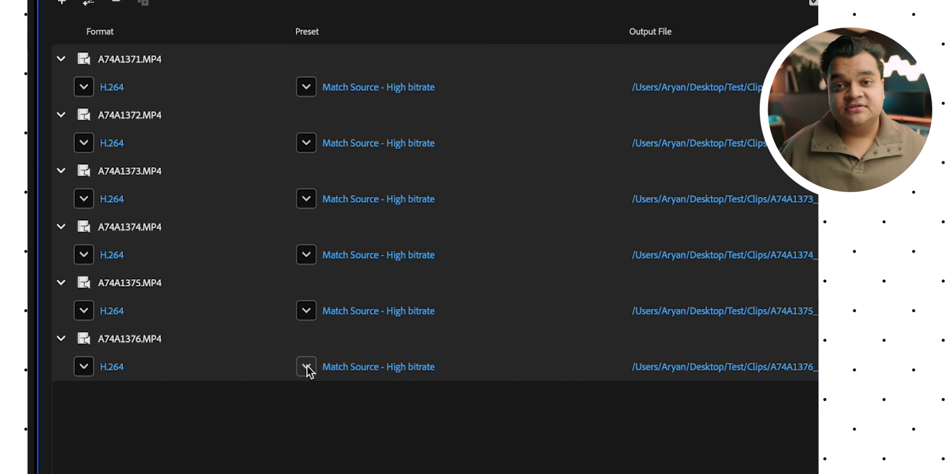
pyautogui.click(306, 370)
pyautogui.scroll(1, 347, 266)
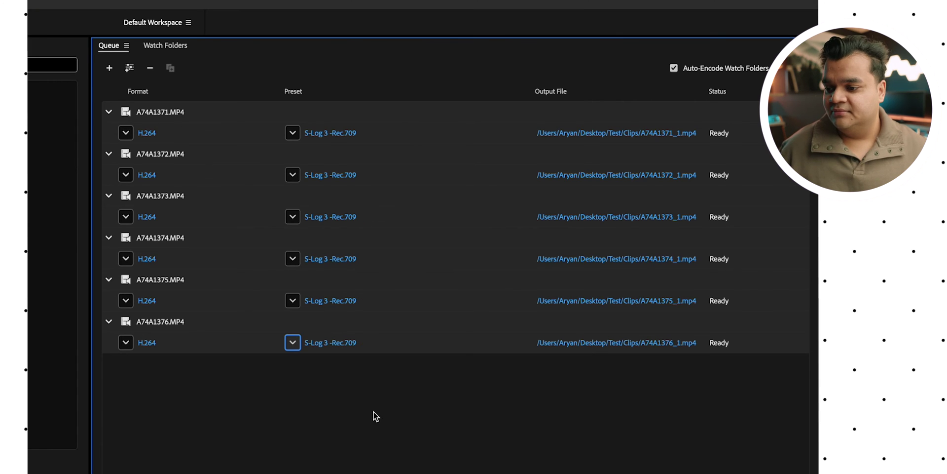
pyautogui.click(374, 410)
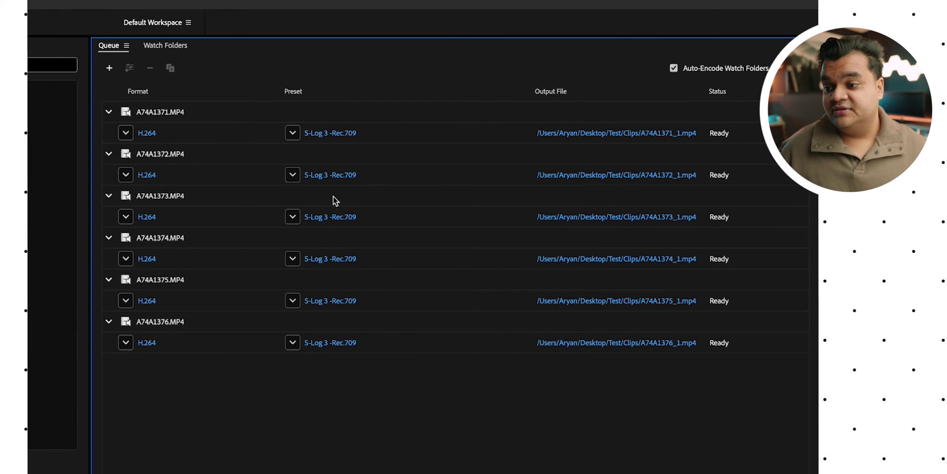
# Reselect all six queue jobs to change their output location
pyautogui.moveTo(334, 345)
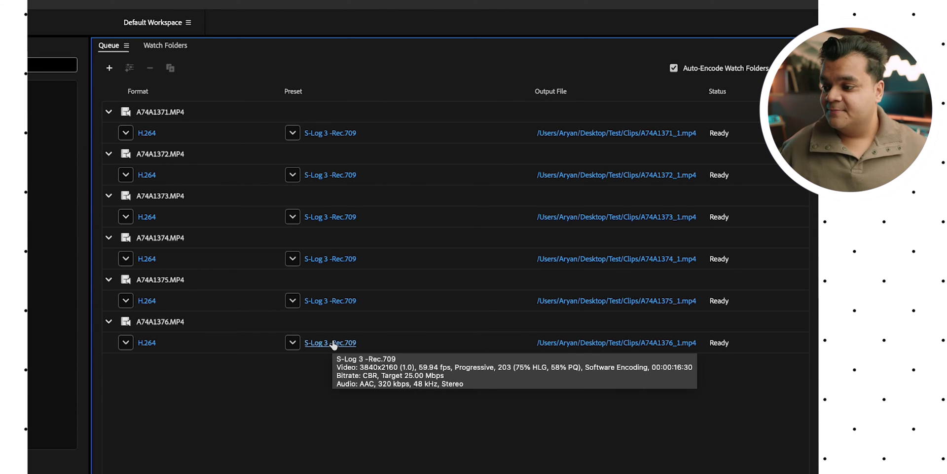
pyautogui.press('super+a')
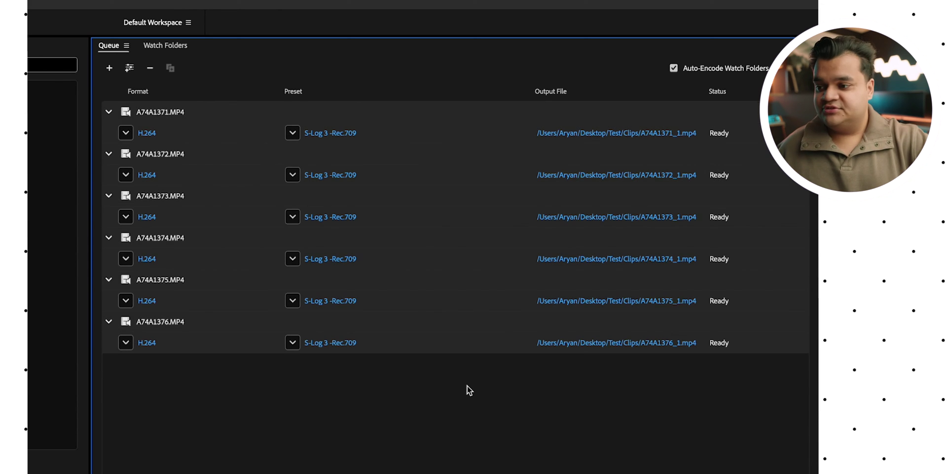
pyautogui.click(658, 133)
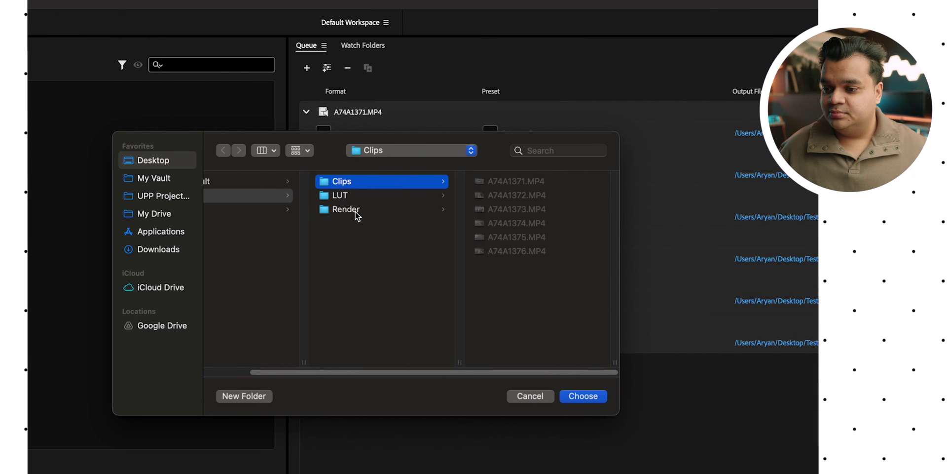
# Set Test/Render as the output folder for all jobs and start the queue
pyautogui.click(357, 212)
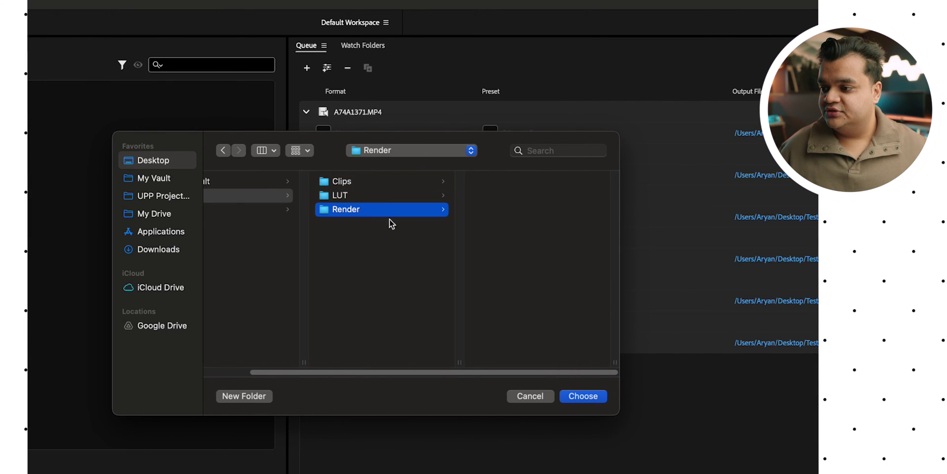
pyautogui.press('Return')
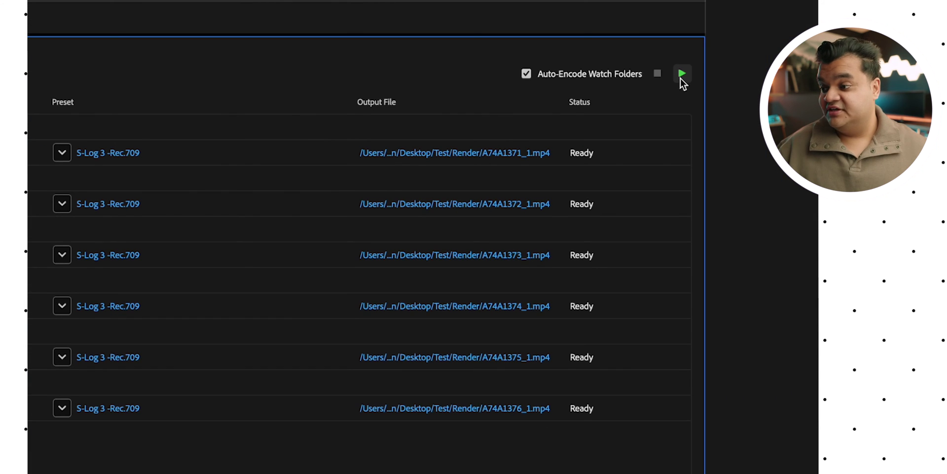
pyautogui.click(800, 71)
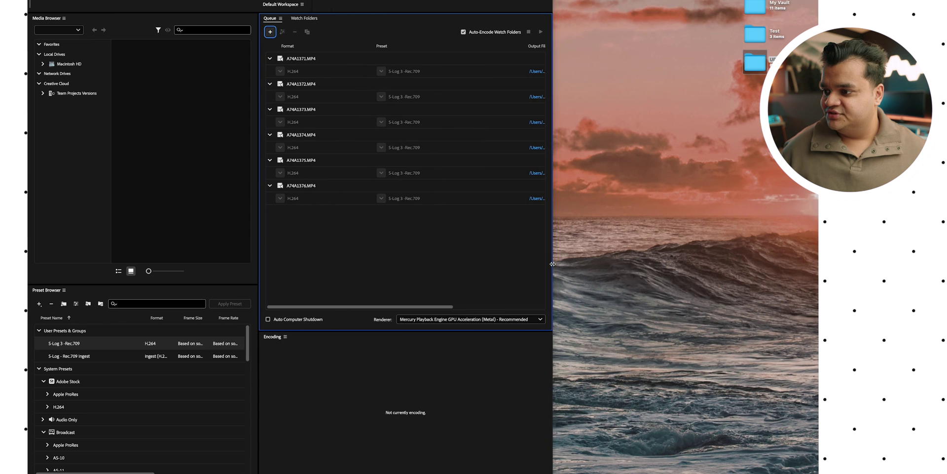
# Preview the rendered A74A1371_1.mp4 from the Test/Render folder
pyautogui.doubleClick(765, 36)
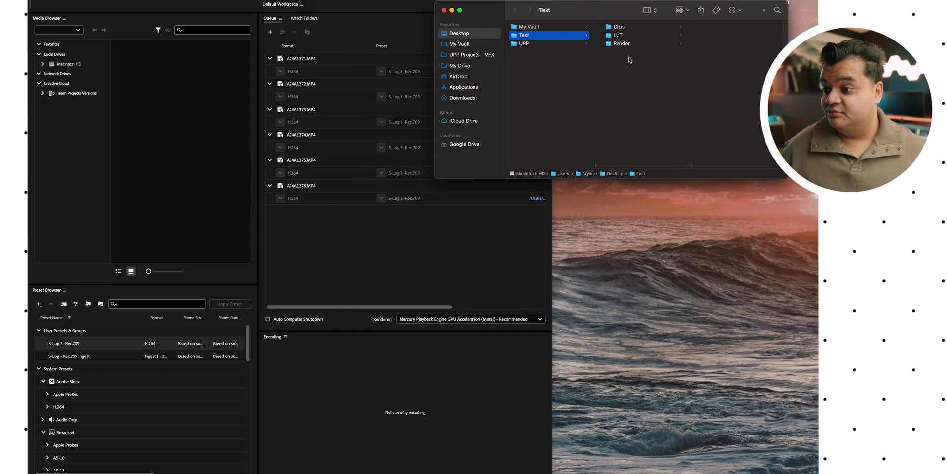
pyautogui.press('Right')
pyautogui.press('space')
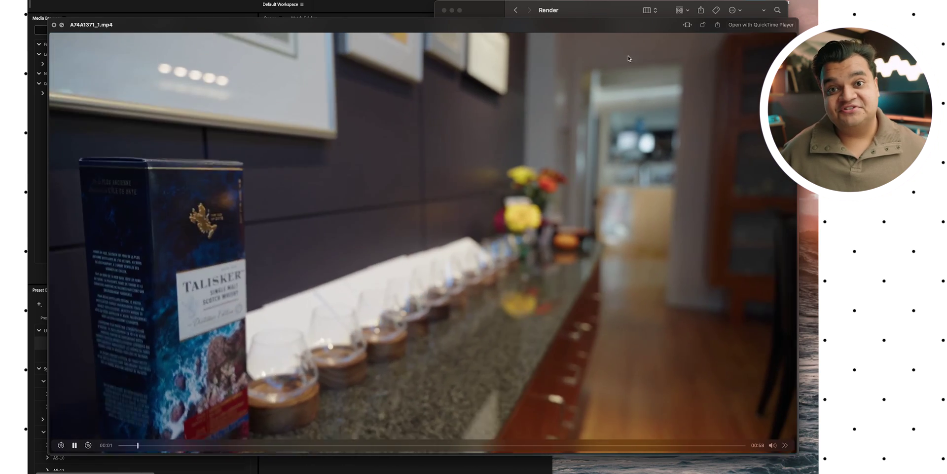
pyautogui.press('space')
# Preview the original A74A1371.MP4 in the Clips folder for comparison
pyautogui.press('Left')
pyautogui.press('Up')
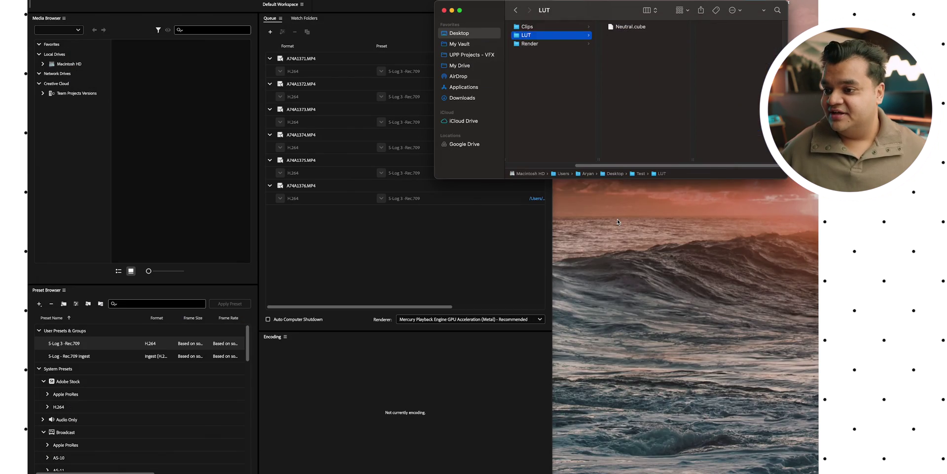
pyautogui.press('Up')
pyautogui.press('Right')
pyautogui.press('space')
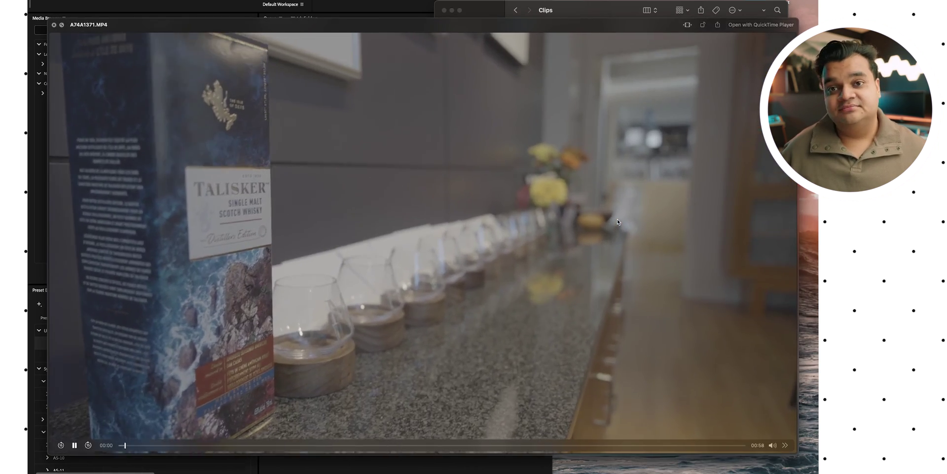